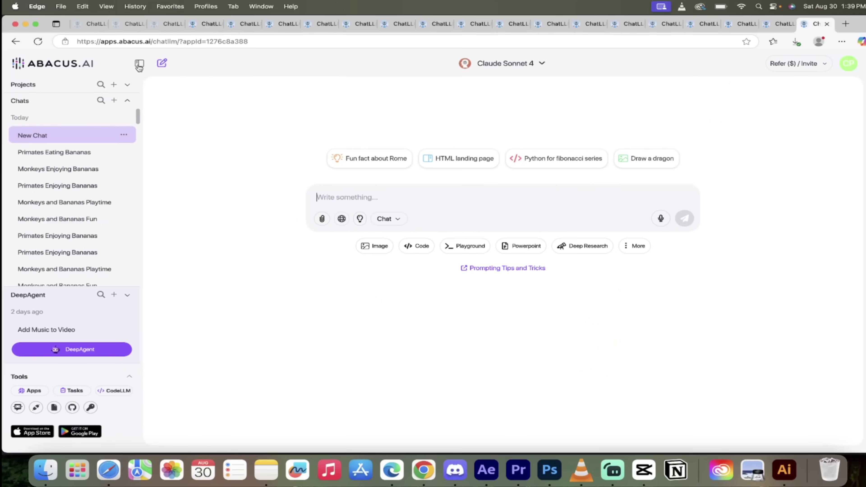
# Collapse the chat-list sidebar, leaving the empty Claude Sonnet 4 new chat full-width.
pyautogui.click(138, 66)
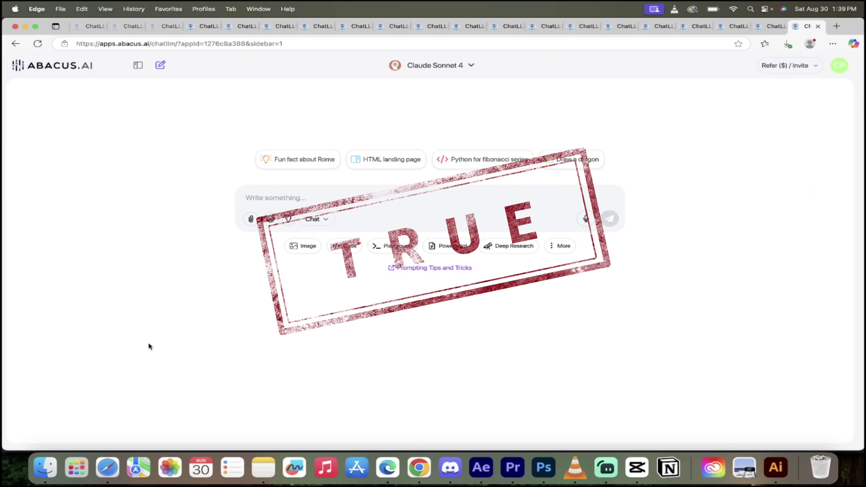
# Switch to the Primate Bananas Playtime chat and scroll through its four generated primate images.
pyautogui.click(84, 26)
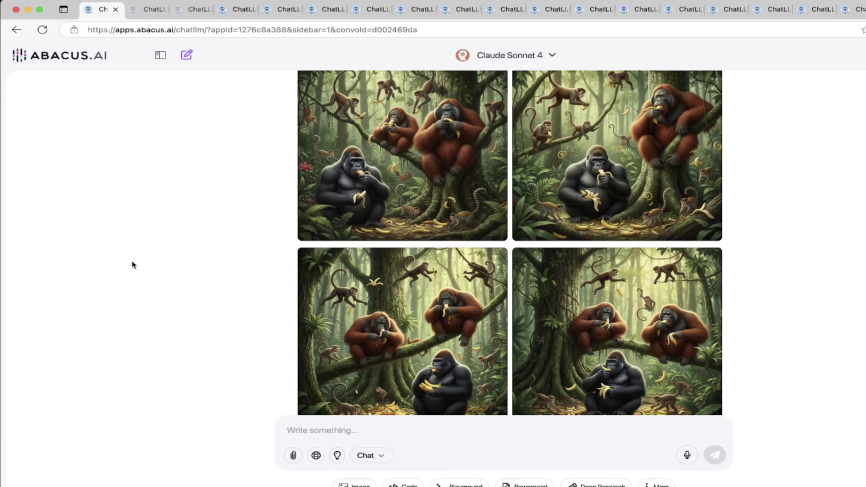
pyautogui.scroll(2, 469, 256)
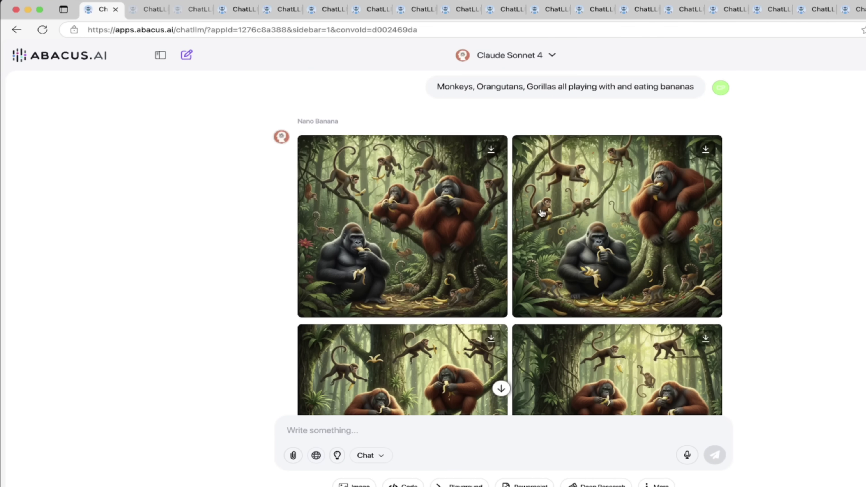
pyautogui.scroll(-3, 442, 227)
pyautogui.scroll(-2, 444, 228)
pyautogui.scroll(5, 445, 228)
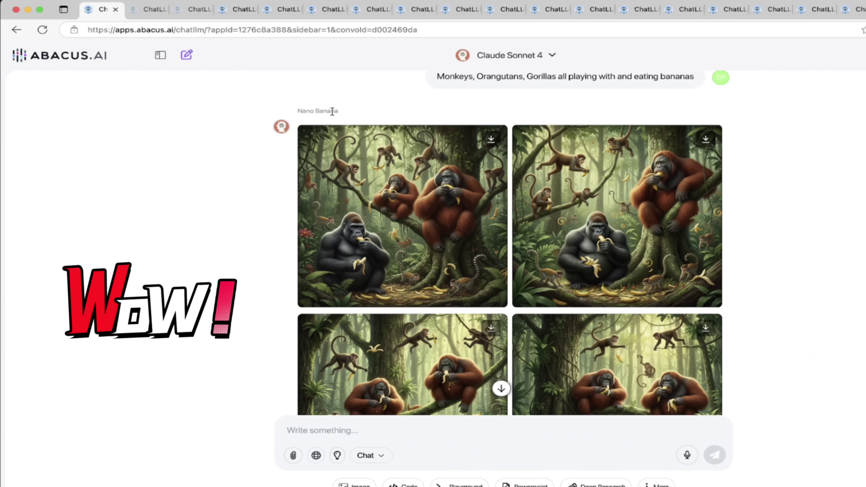
pyautogui.scroll(-2, 342, 226)
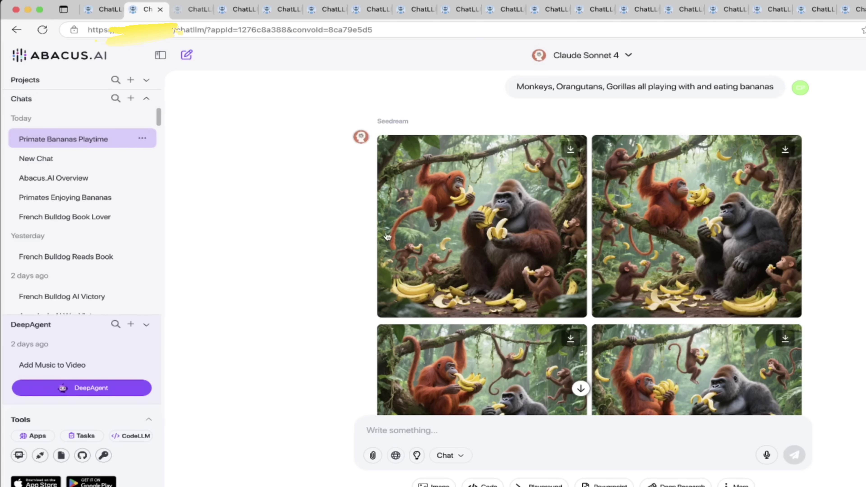
# Preview the first jungle image, then browse other models' chats through to Recraft's orangutan images.
pyautogui.click(442, 240)
pyautogui.click(305, 56)
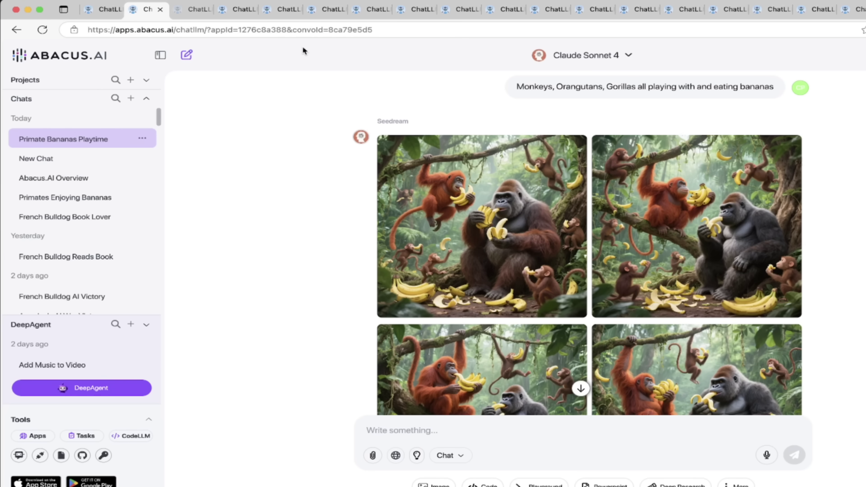
pyautogui.click(189, 10)
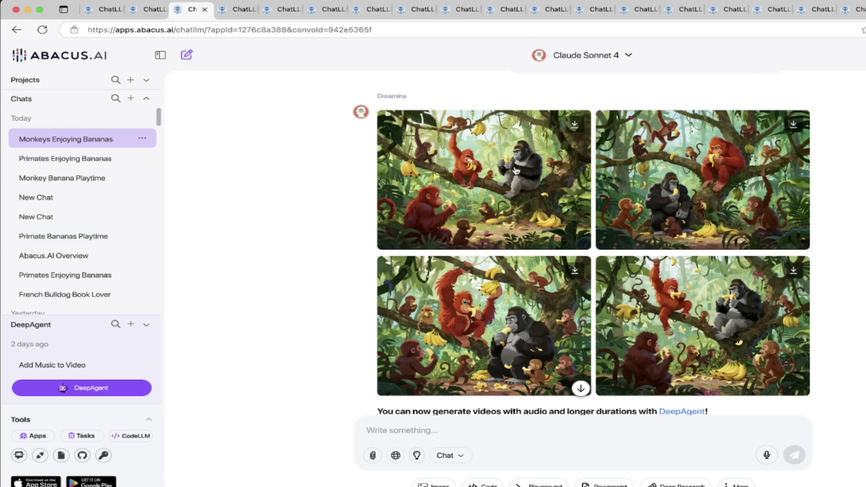
pyautogui.scroll(1, 515, 170)
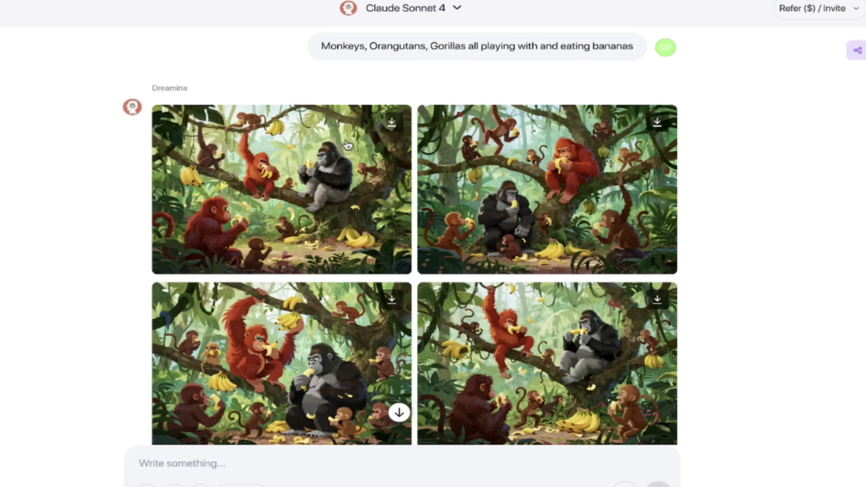
pyautogui.scroll(-10, 259, 140)
pyautogui.scroll(4, 212, 147)
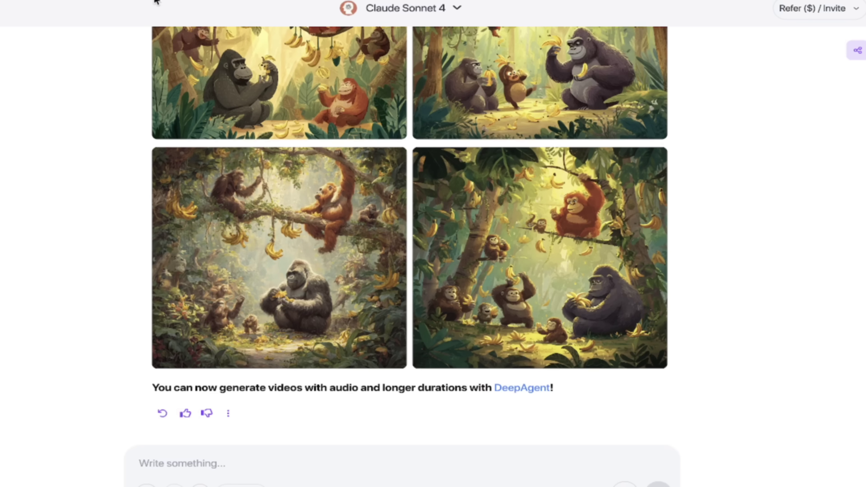
pyautogui.scroll(8, 242, 236)
pyautogui.scroll(-2, 242, 236)
pyautogui.scroll(-1, 242, 237)
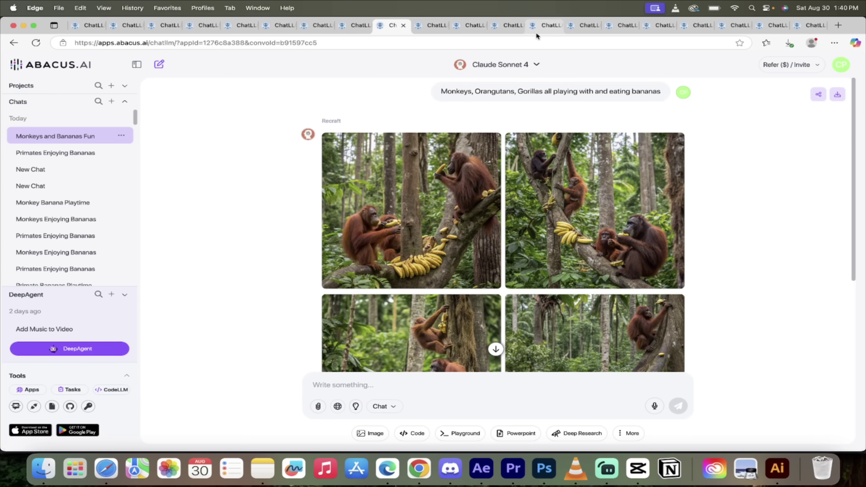
# Step through the Magnific Upscaler and FLUX.1 Kontext chats to the full-size GPT Image [Edit] picture.
pyautogui.click(543, 26)
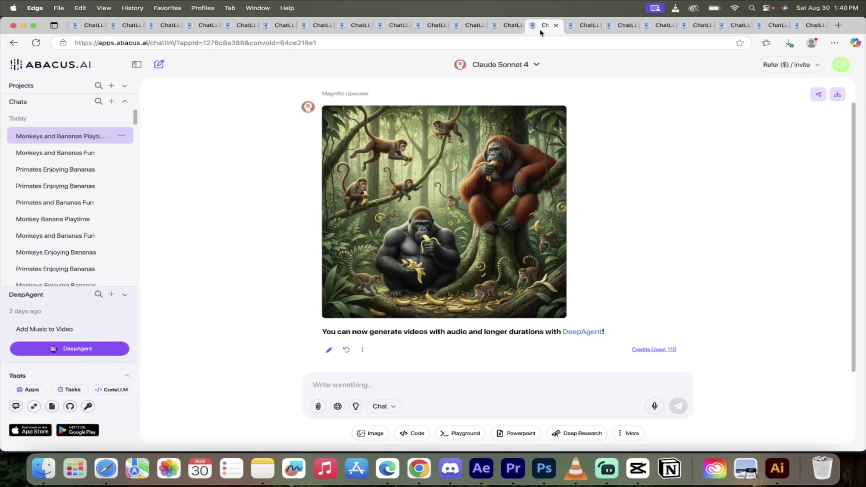
pyautogui.click(582, 26)
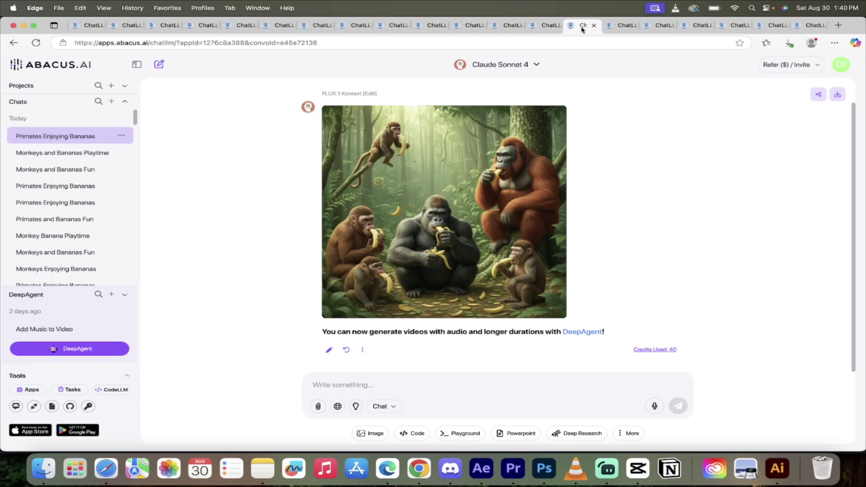
pyautogui.click(619, 25)
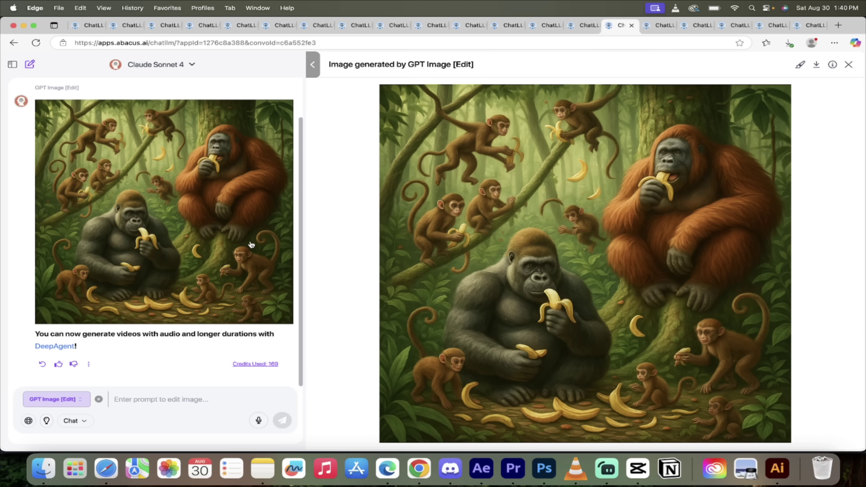
# Mask the orangutan's face and banana, send 'make face and banana blue', then view the Seedance Pro chat.
pyautogui.click(801, 67)
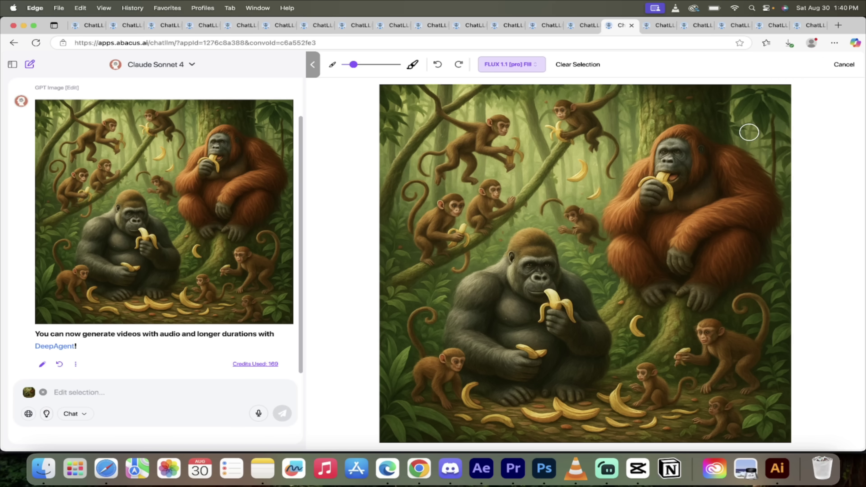
pyautogui.moveTo(674, 157)
pyautogui.mouseDown()
pyautogui.moveTo(669, 150)
pyautogui.moveTo(683, 170)
pyautogui.moveTo(677, 155)
pyautogui.moveTo(672, 160)
pyautogui.moveTo(678, 146)
pyautogui.moveTo(649, 173)
pyautogui.moveTo(669, 195)
pyautogui.moveTo(646, 195)
pyautogui.mouseUp()
pyautogui.write('makme fa')
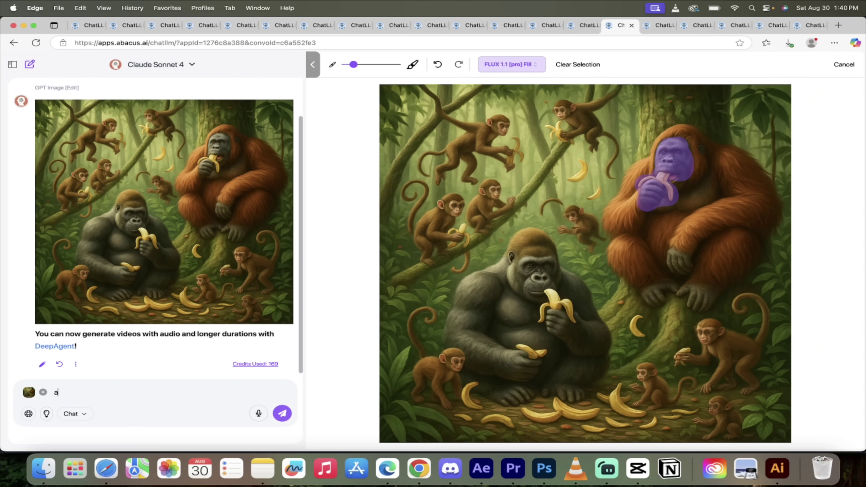
pyautogui.press('BackSpace')
pyautogui.press('BackSpace')
pyautogui.press('BackSpace')
pyautogui.press('BackSpace')
pyautogui.press('BackSpace')
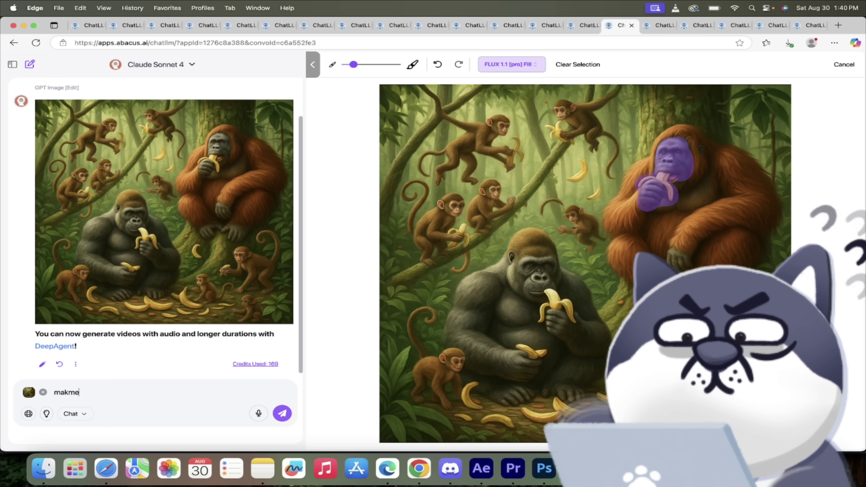
pyautogui.write('e face and banana blue')
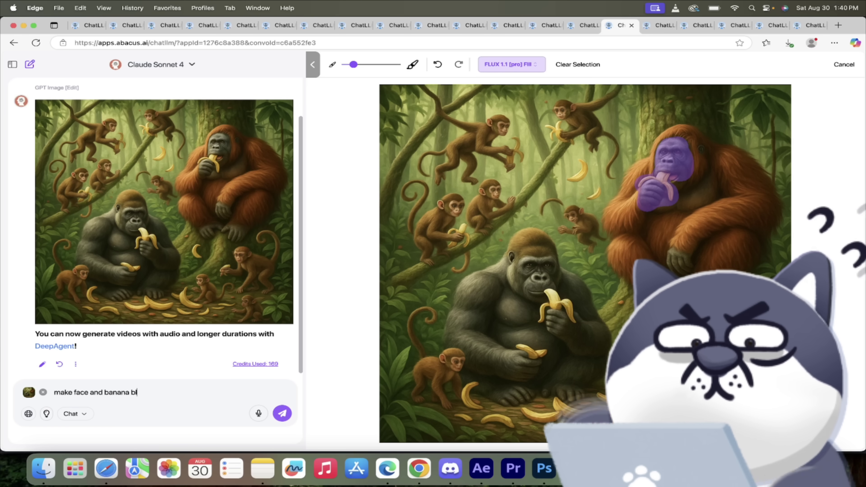
pyautogui.click(278, 409)
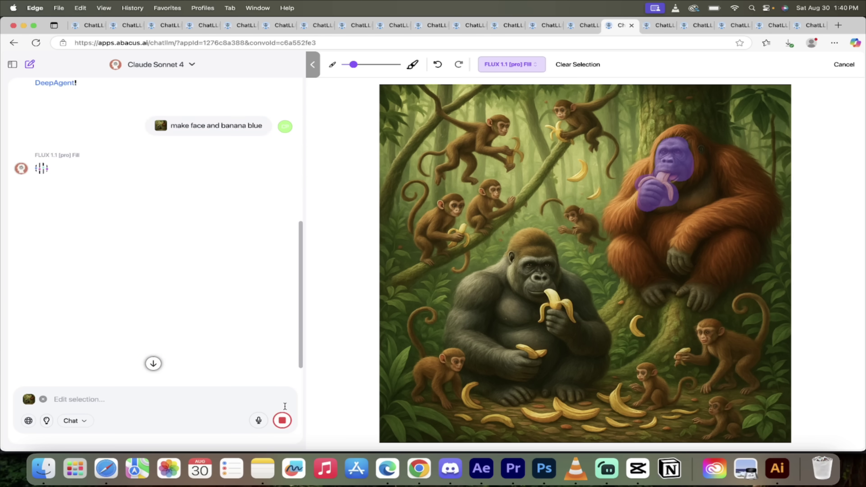
pyautogui.click(656, 25)
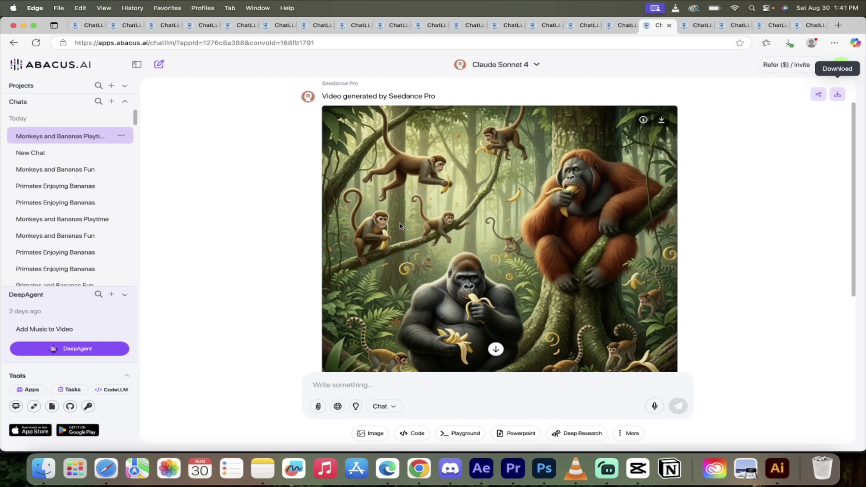
# Scroll down through the Seedance Pro video chat.
pyautogui.scroll(-2, 266, 247)
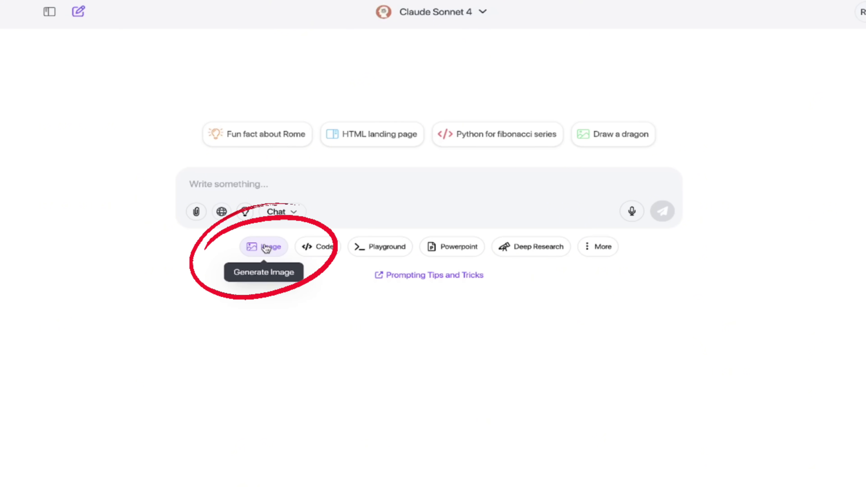
# Open Image Generation and scroll through the full image model list, with Nano Banana selected.
pyautogui.click(266, 248)
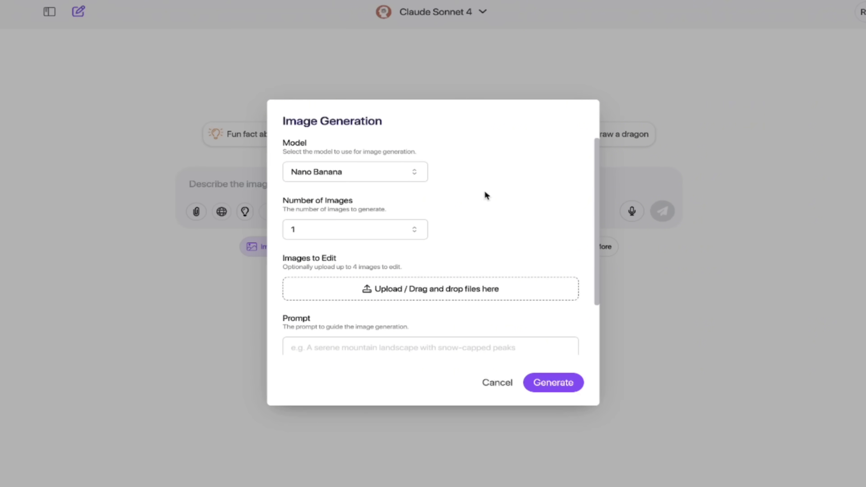
pyautogui.click(342, 179)
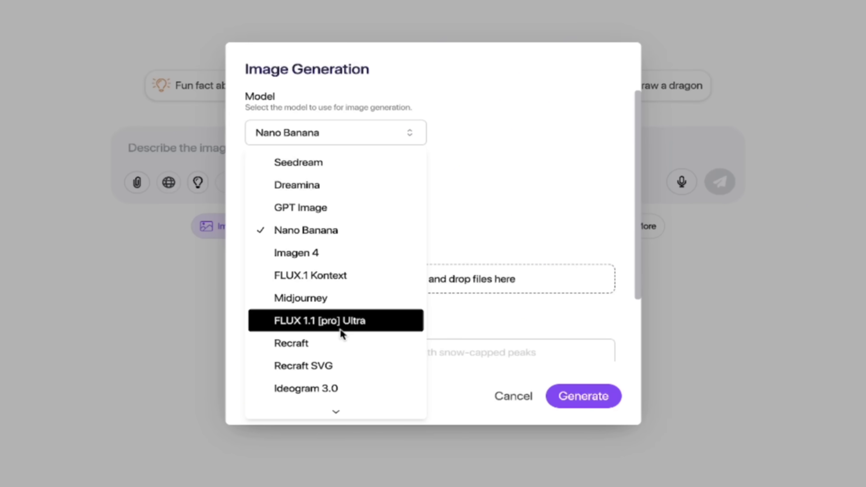
pyautogui.scroll(-3, 340, 333)
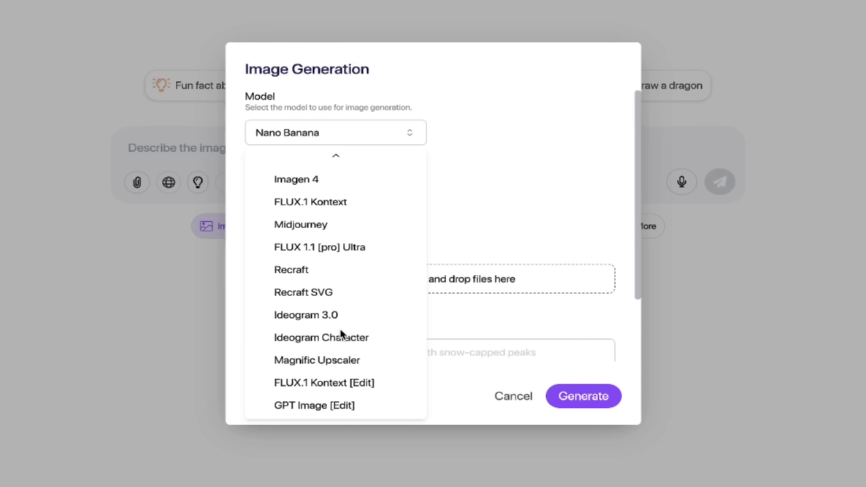
pyautogui.scroll(3, 341, 333)
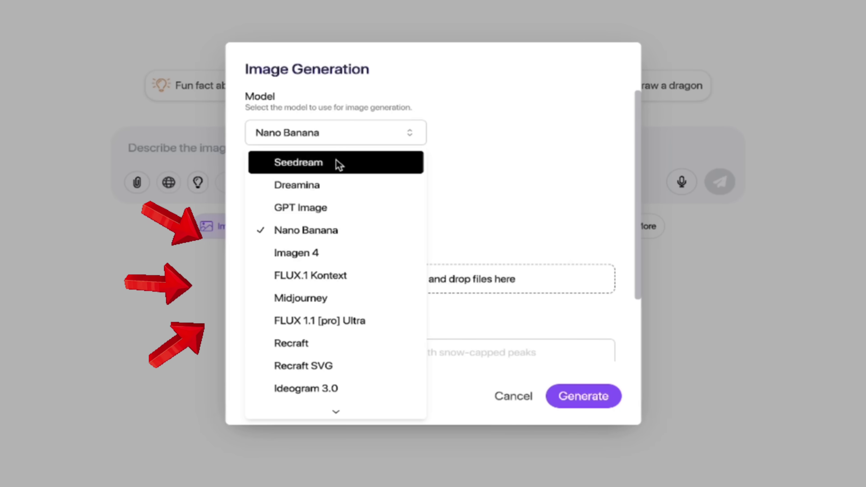
pyautogui.scroll(-2, 308, 311)
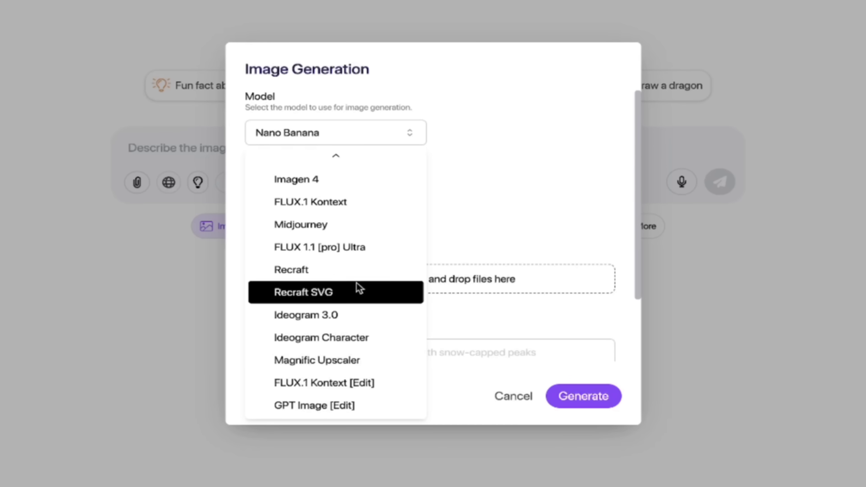
pyautogui.scroll(3, 359, 288)
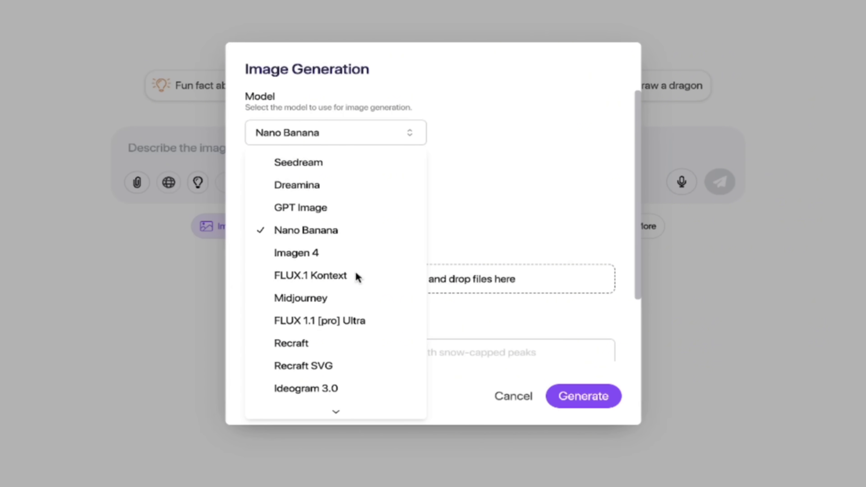
# Leave Nano Banana as the model and choose 4 for Number of Images.
pyautogui.click(503, 197)
pyautogui.click(319, 143)
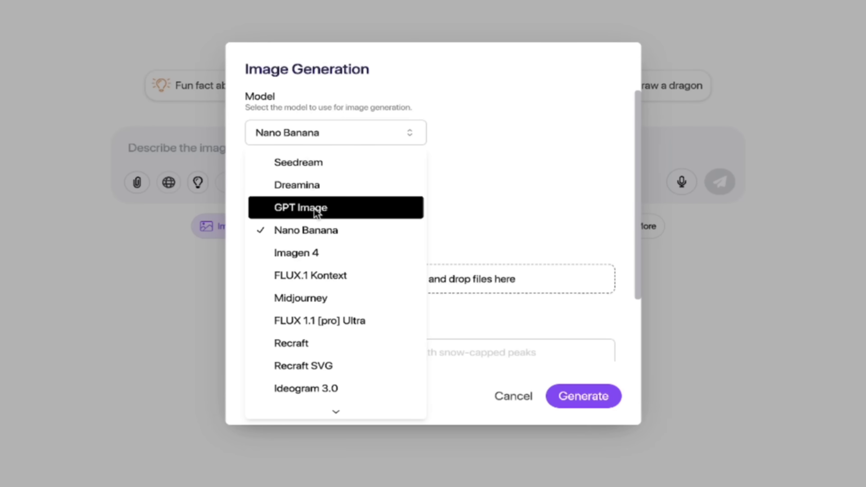
pyautogui.click(317, 230)
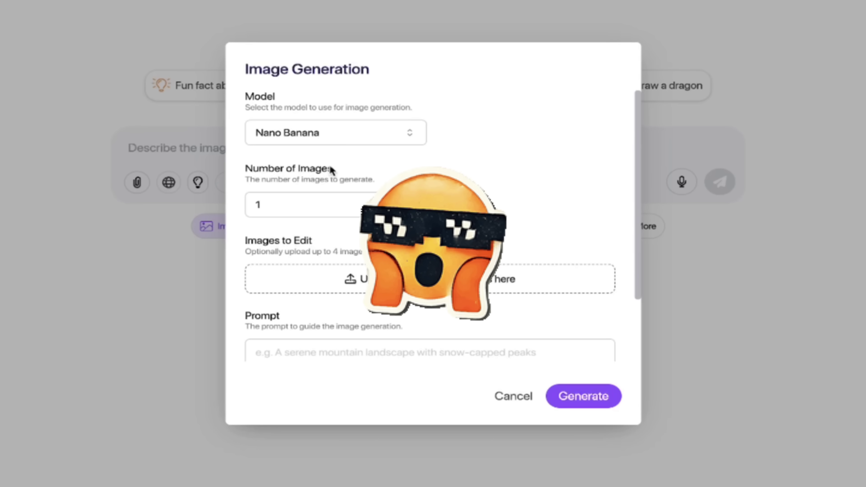
pyautogui.click(324, 205)
pyautogui.click(306, 309)
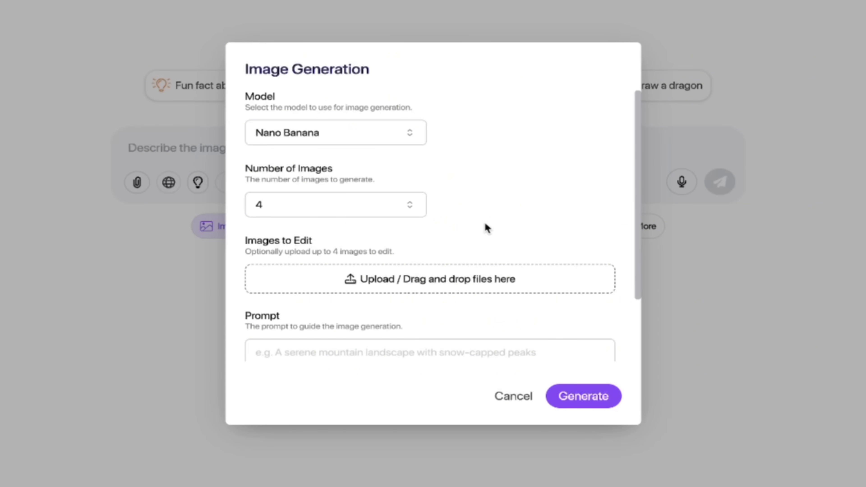
pyautogui.scroll(-3, 487, 228)
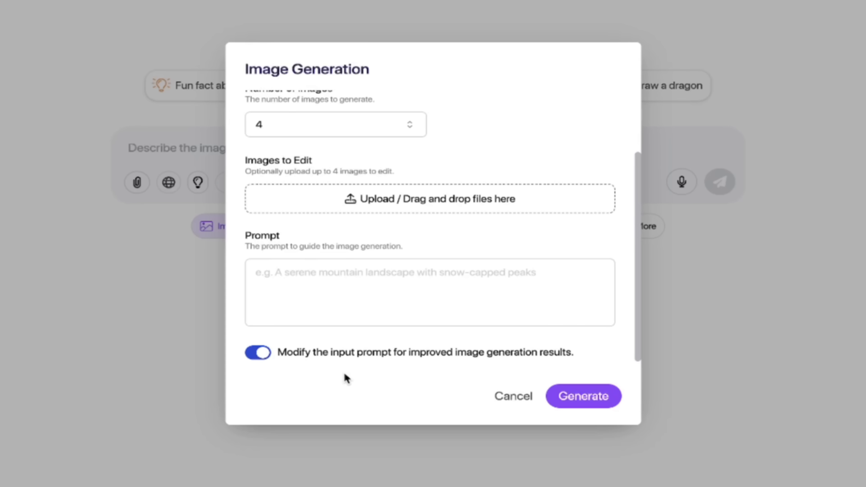
# Enter the prompt 'French bulldog reading a book' and generate four images.
pyautogui.scroll(1, 356, 318)
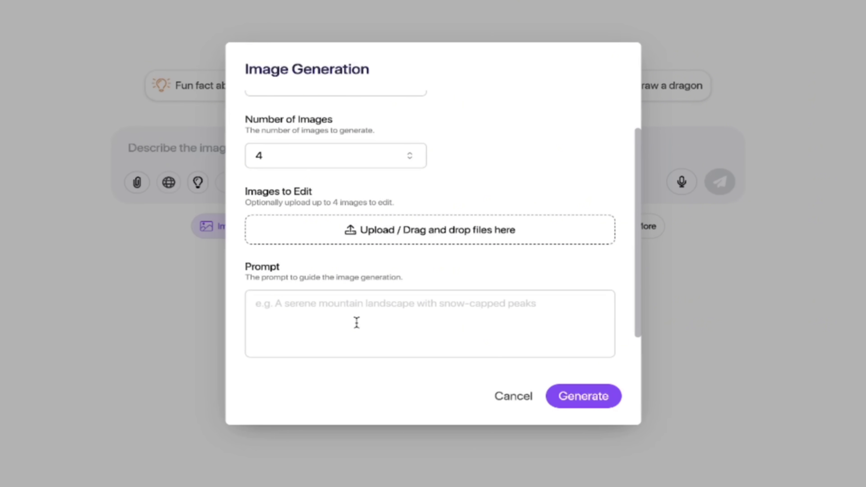
pyautogui.scroll(-1, 356, 323)
pyautogui.click(366, 294)
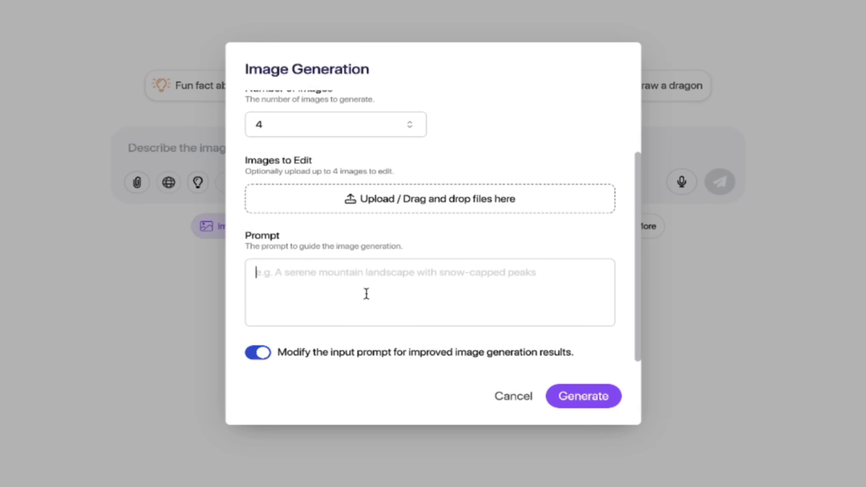
pyautogui.write('French ')
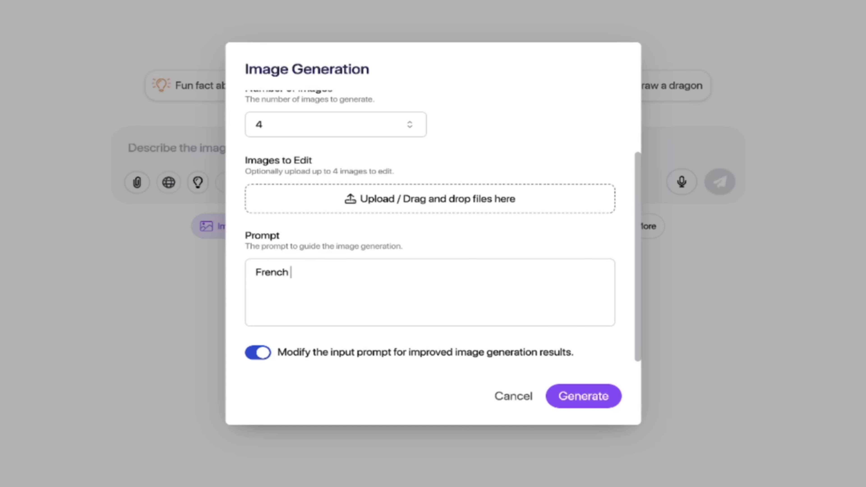
pyautogui.write('bulldog reading a')
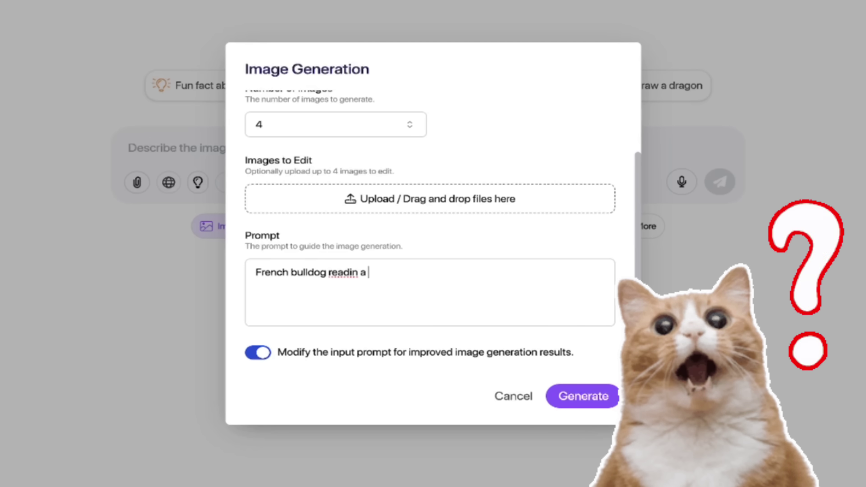
pyautogui.write(' book')
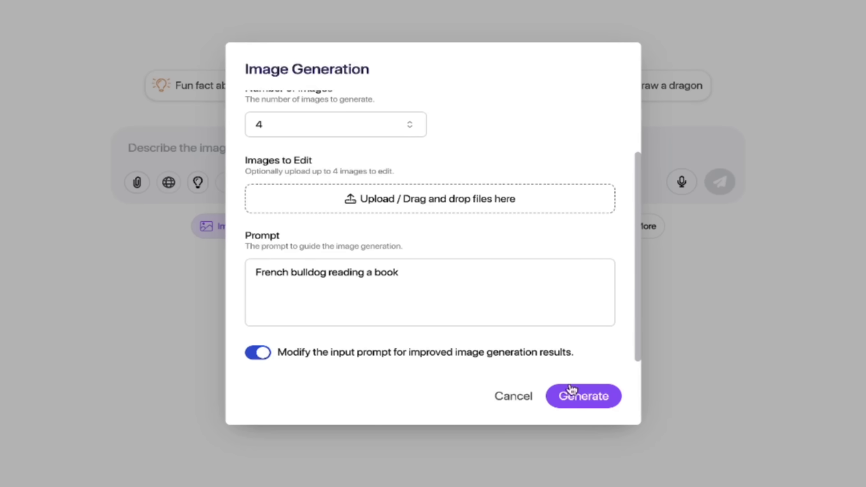
pyautogui.click(576, 402)
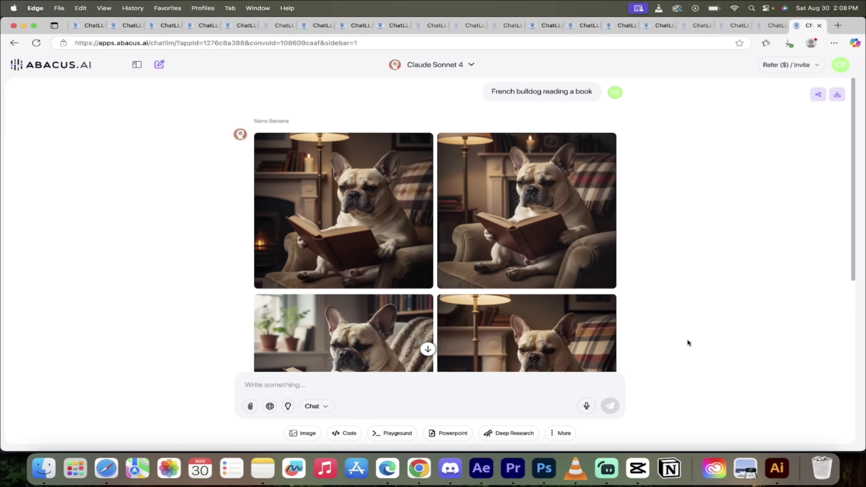
# Scroll through the four finished French bulldog images, which used 156 credits.
pyautogui.moveTo(424, 257)
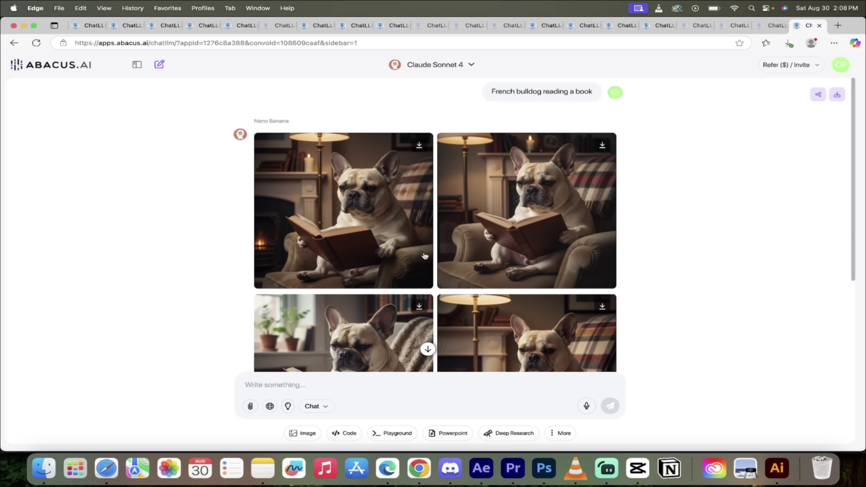
pyautogui.scroll(-5, 412, 270)
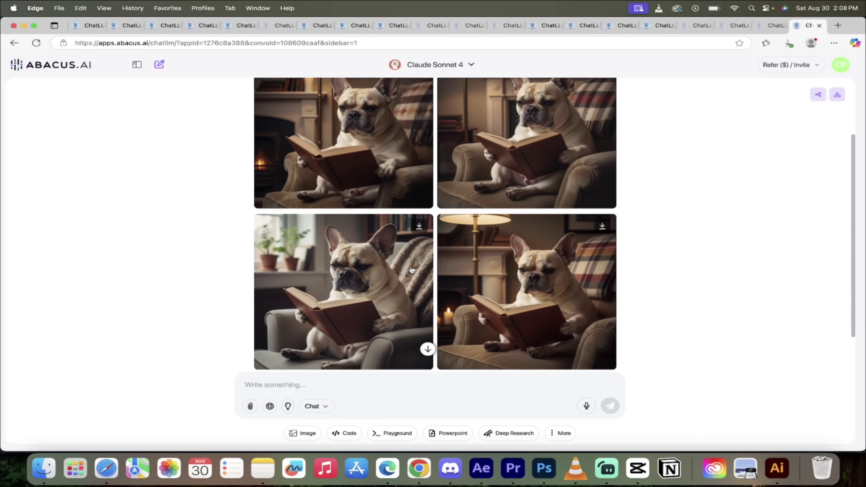
pyautogui.scroll(3, 412, 270)
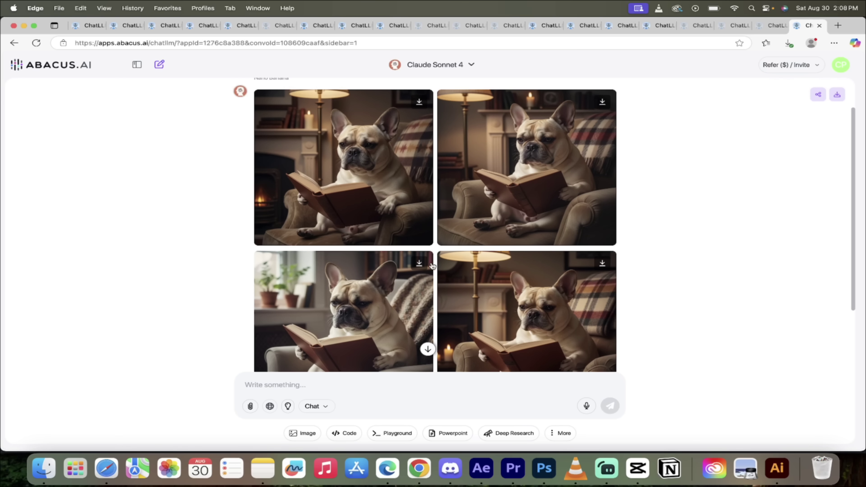
pyautogui.scroll(-4, 477, 267)
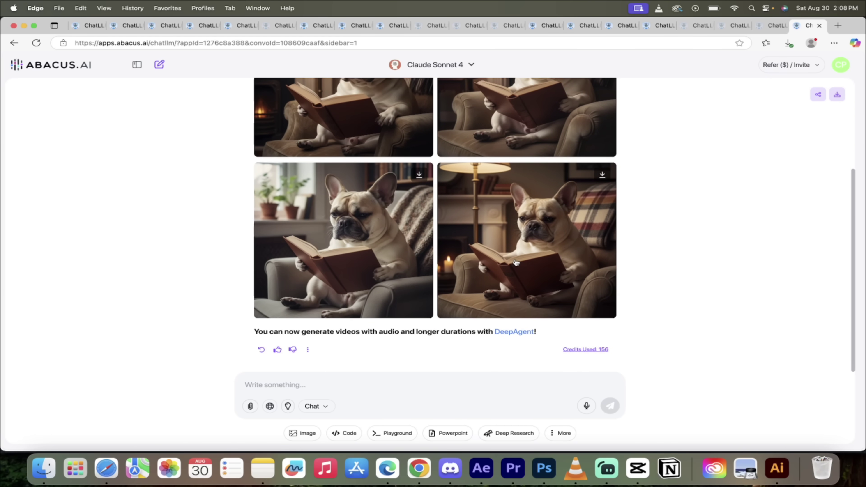
pyautogui.scroll(1, 516, 262)
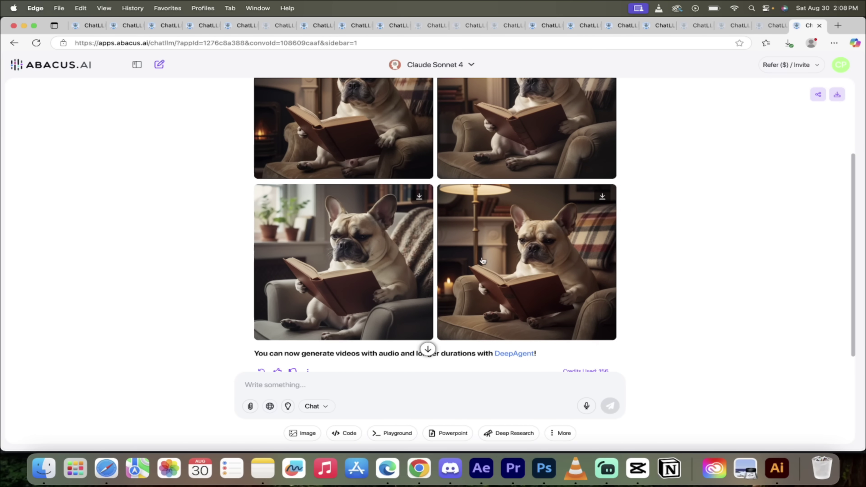
# Enlarge the bottom-left armchair bulldog image, view it full size, and open it for editing.
pyautogui.click(361, 263)
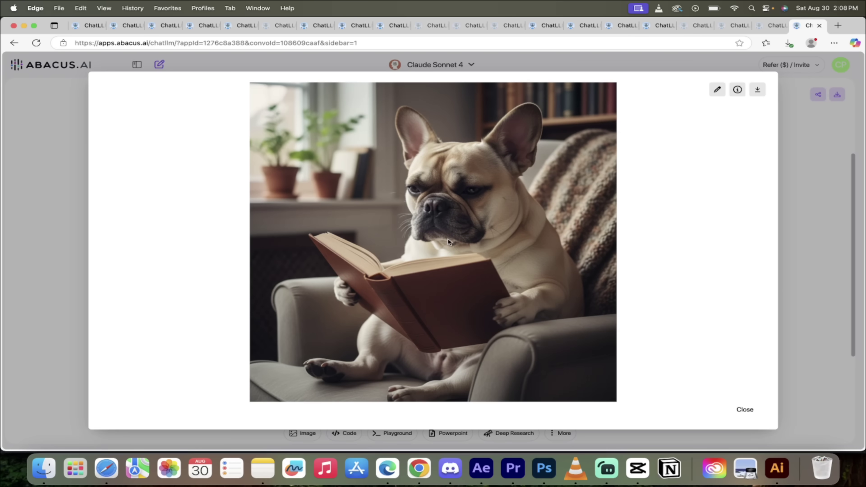
pyautogui.click(468, 258)
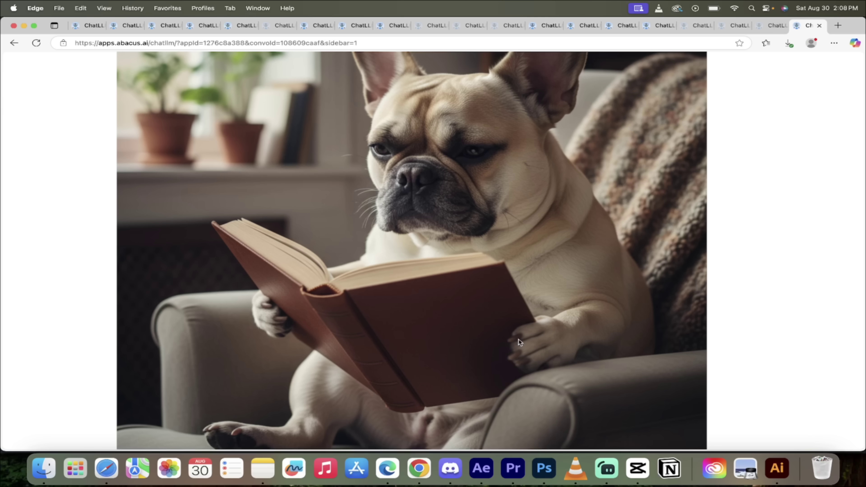
pyautogui.click(540, 353)
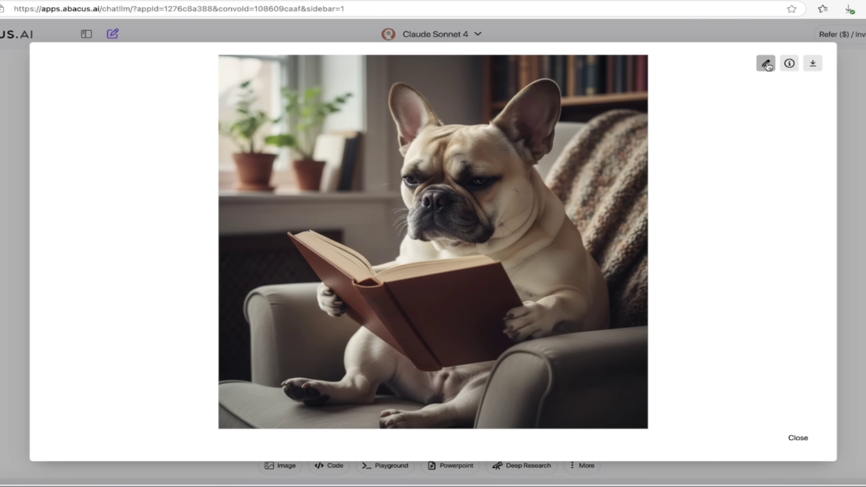
pyautogui.click(766, 64)
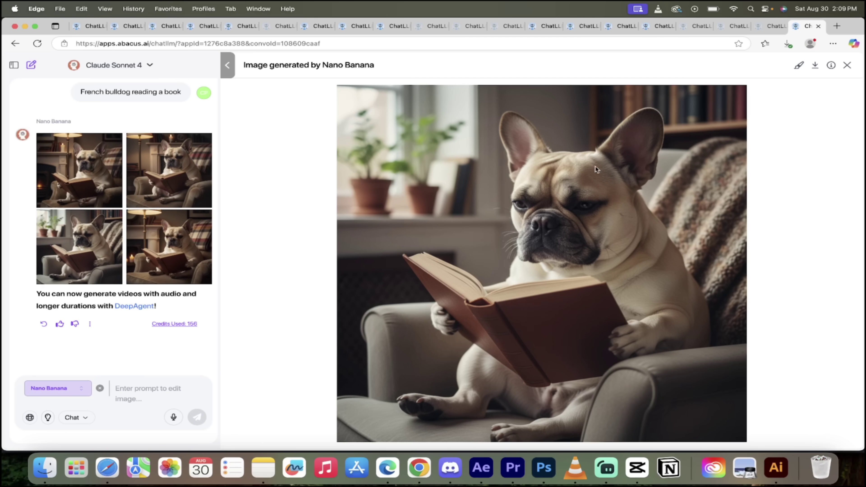
# Keep Nano Banana as the edit model, enter the prompt 'blue eyes', and switch to the masking editor.
pyautogui.click(57, 396)
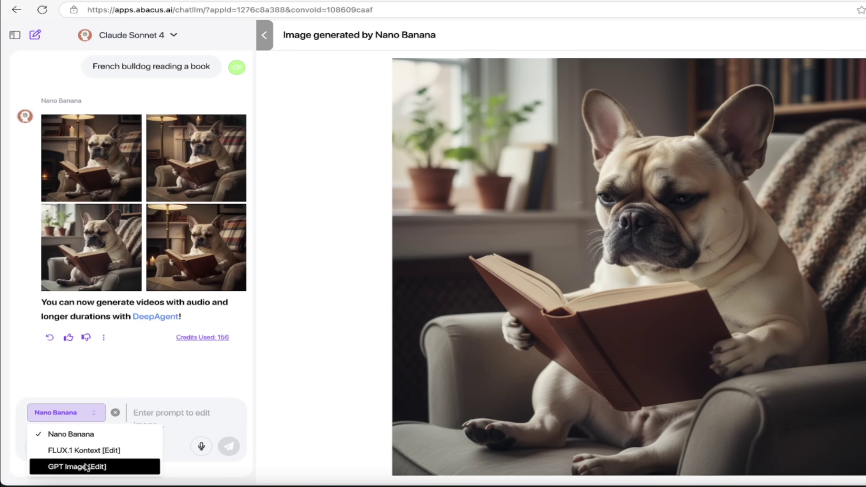
pyautogui.click(77, 411)
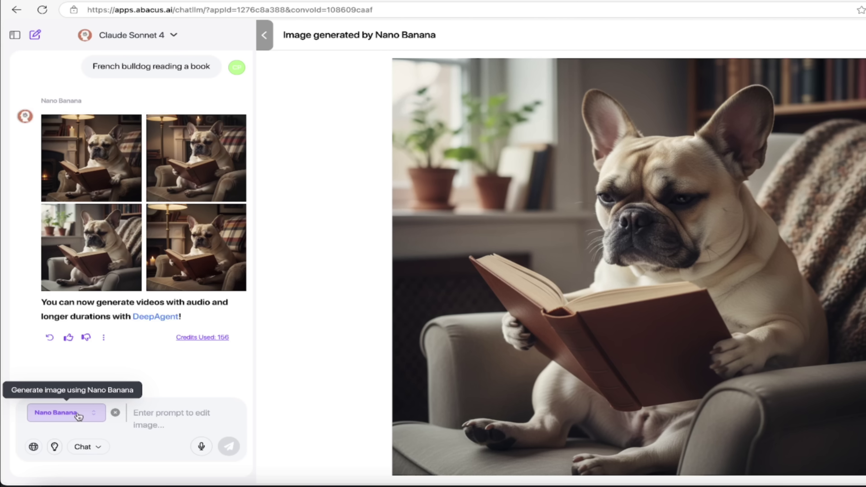
pyautogui.click(145, 411)
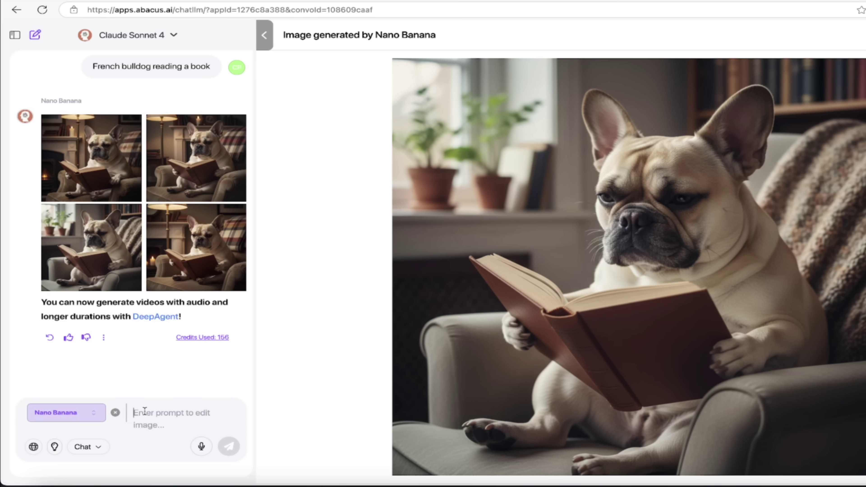
pyautogui.write('blue eyes')
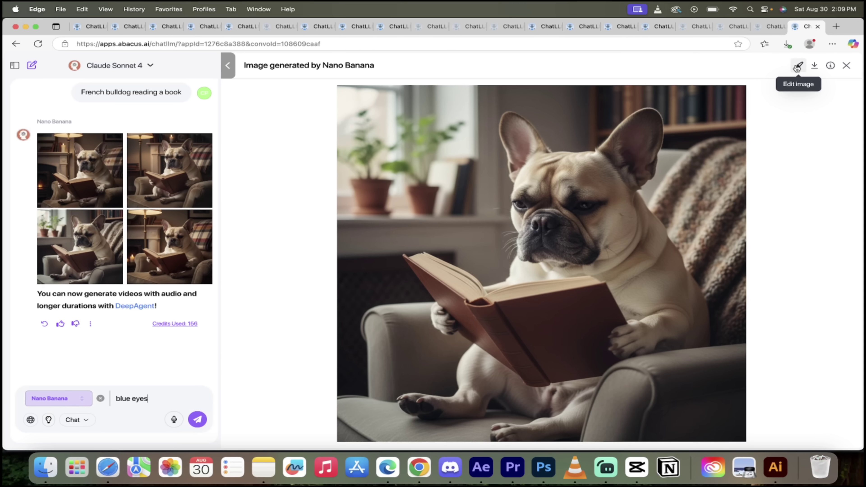
pyautogui.click(797, 67)
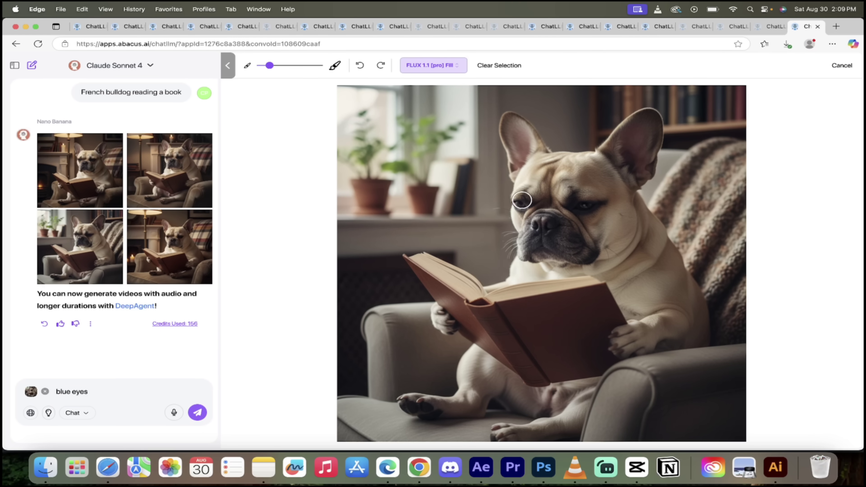
# Brush a FLUX 1.1 [pro] Fill mask across both eyes and send the blue-eyes edit.
pyautogui.moveTo(521, 203); pyautogui.dragTo(594, 206)
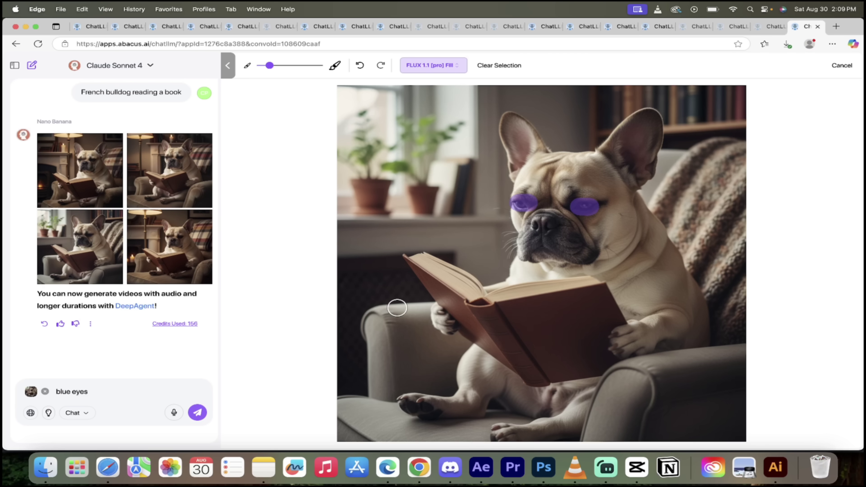
pyautogui.click(198, 414)
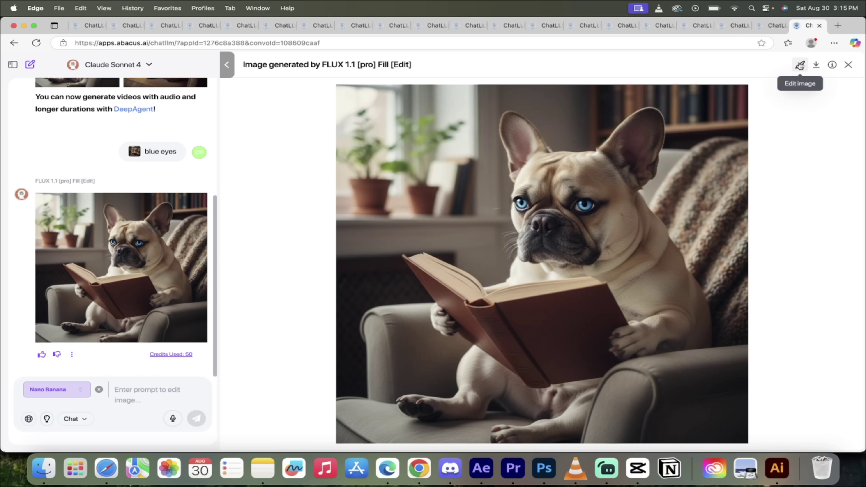
# Close the image viewer, start a new empty chat, and open Video-Gen from the More tools list.
pyautogui.click(848, 66)
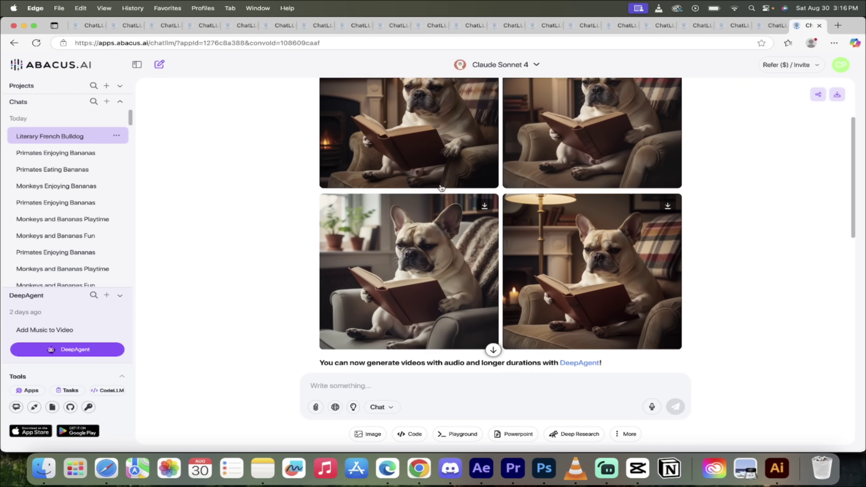
pyautogui.scroll(5, 419, 188)
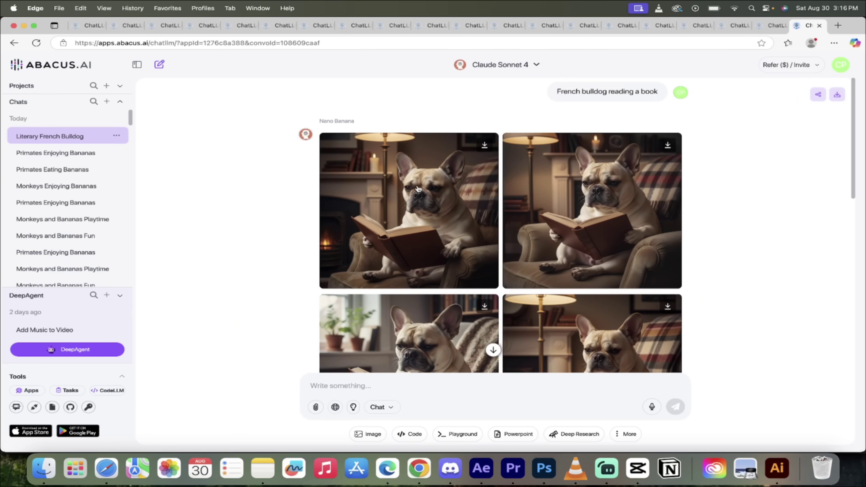
pyautogui.click(159, 64)
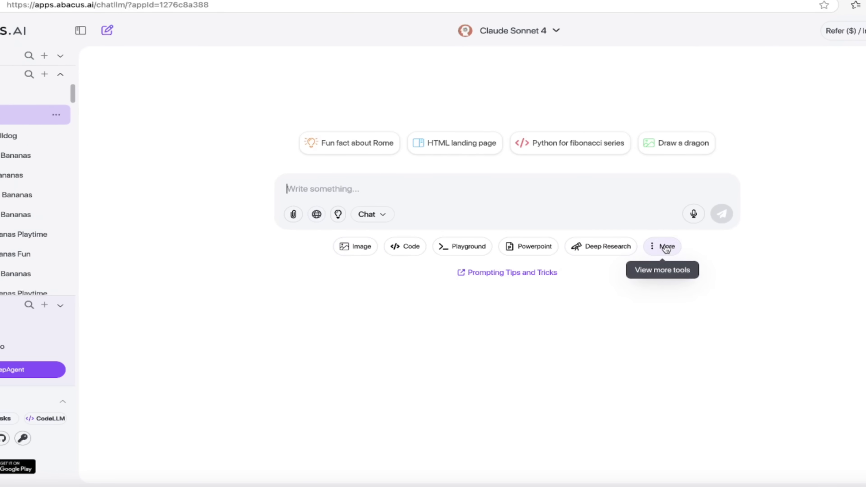
pyautogui.click(667, 249)
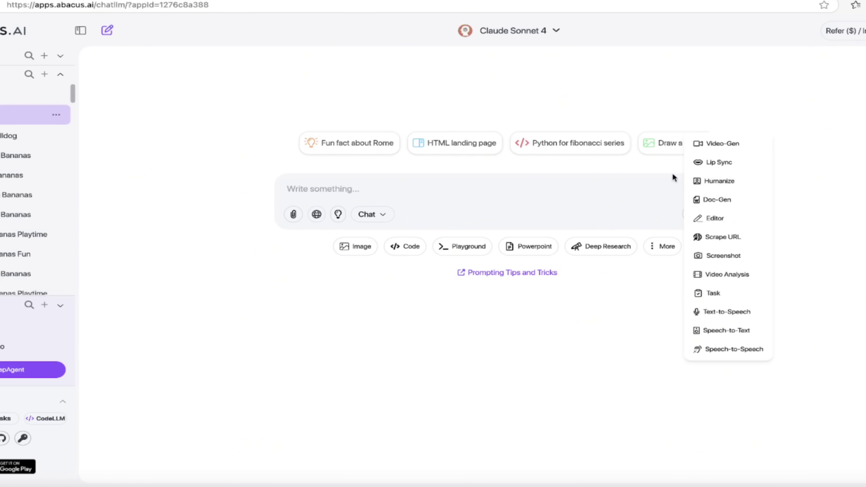
pyautogui.click(720, 145)
pyautogui.click(387, 175)
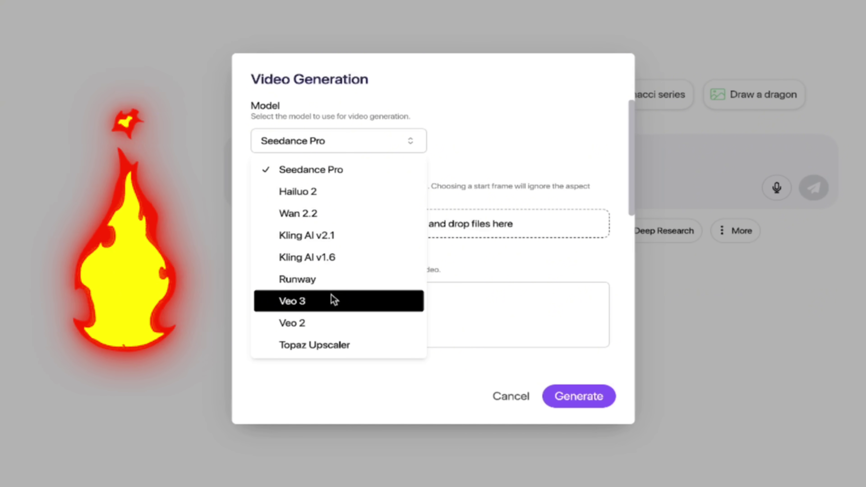
pyautogui.click(328, 175)
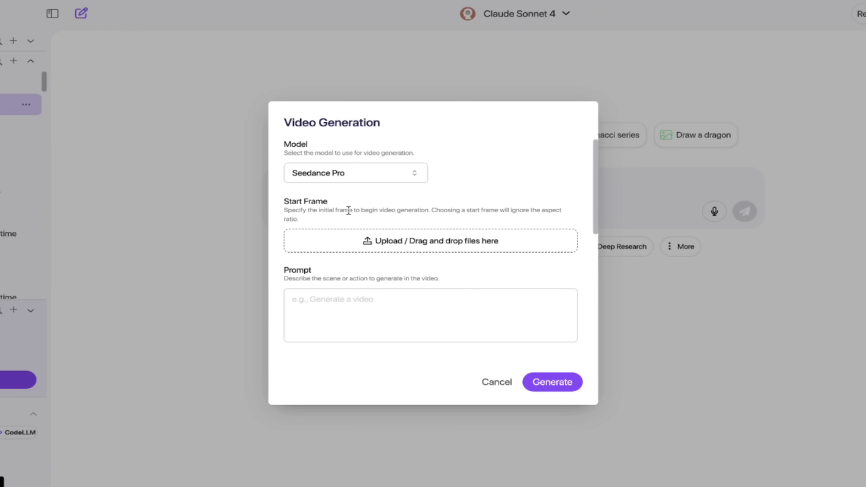